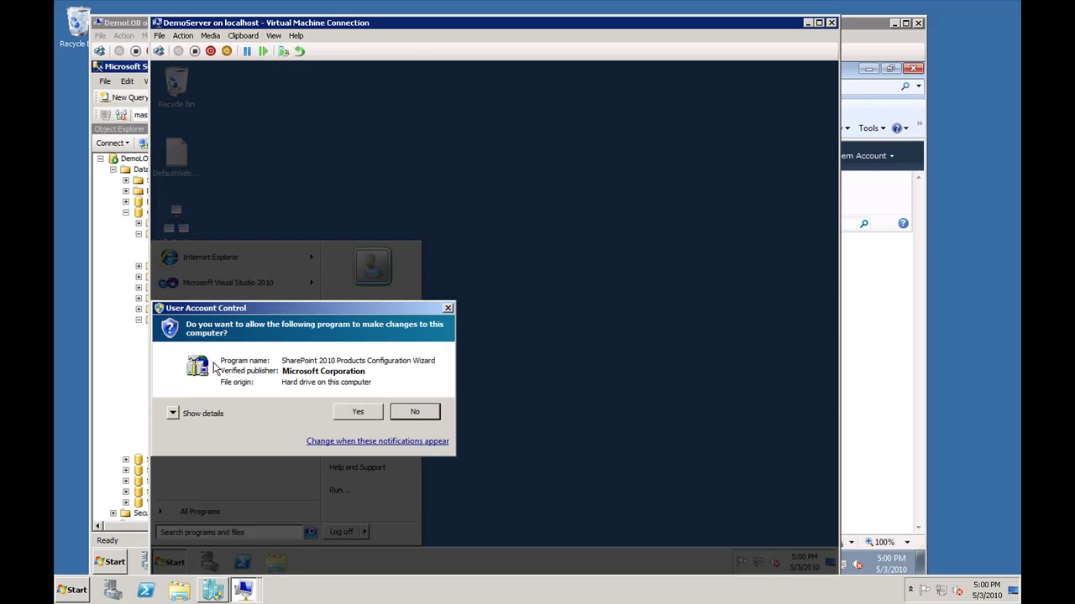
Step: Launch SharePoint 2010 Central Administration on the virtual server and approve its UAC prompt
left_click(357, 411)
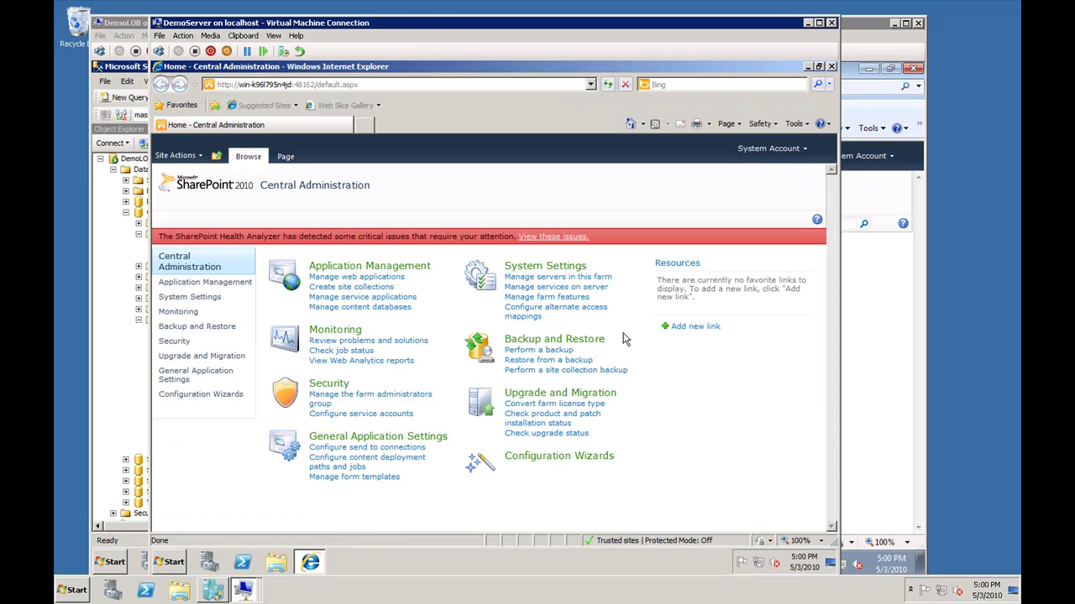
Step: Open the Secure Store Service from Manage service applications and start a new target application
left_click(363, 297)
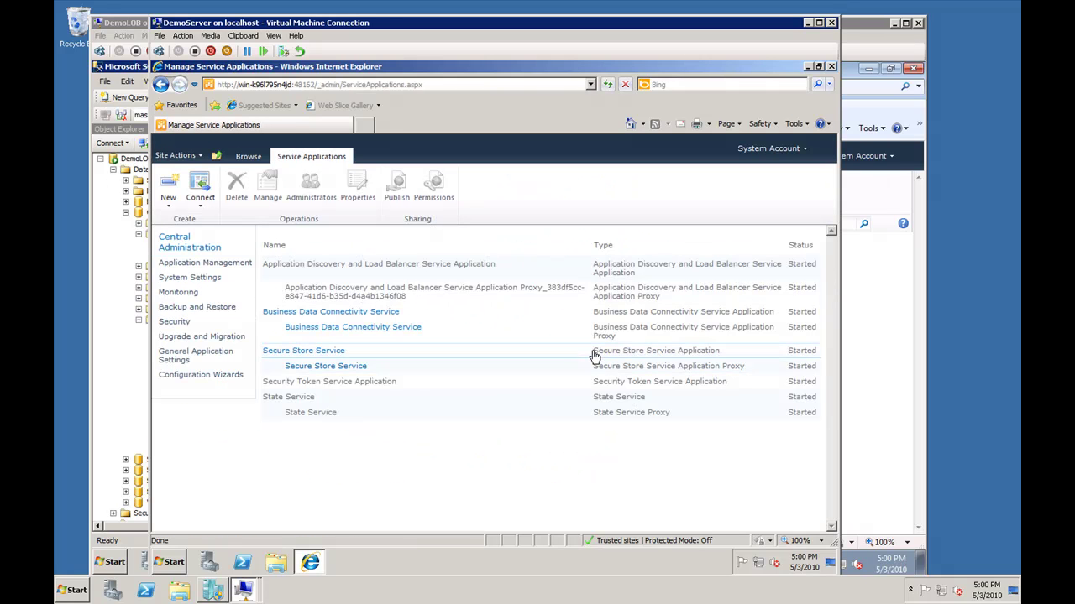
left_click(351, 368)
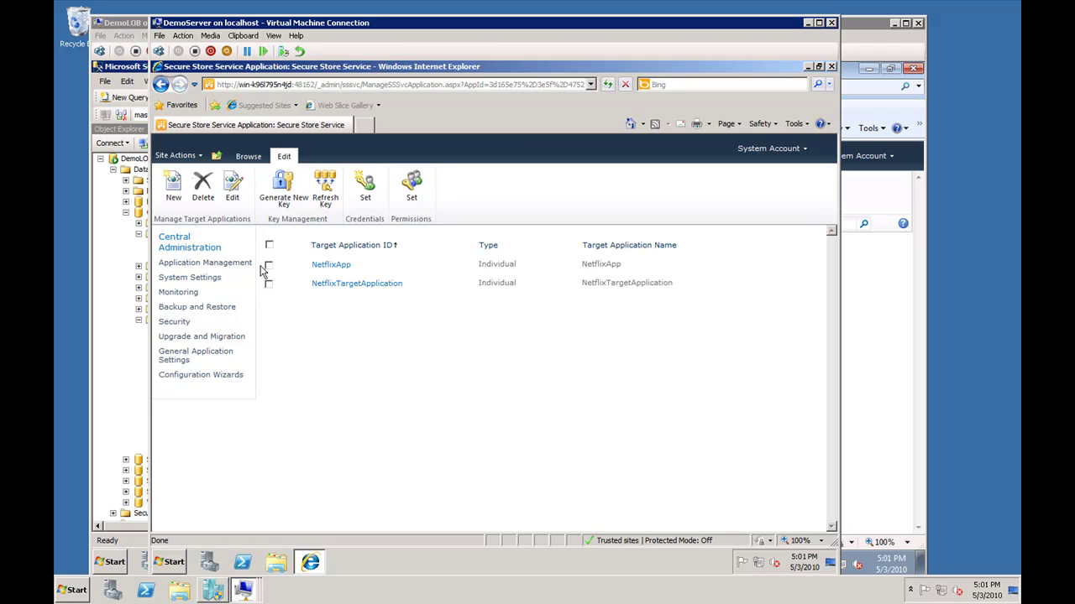
left_click(175, 186)
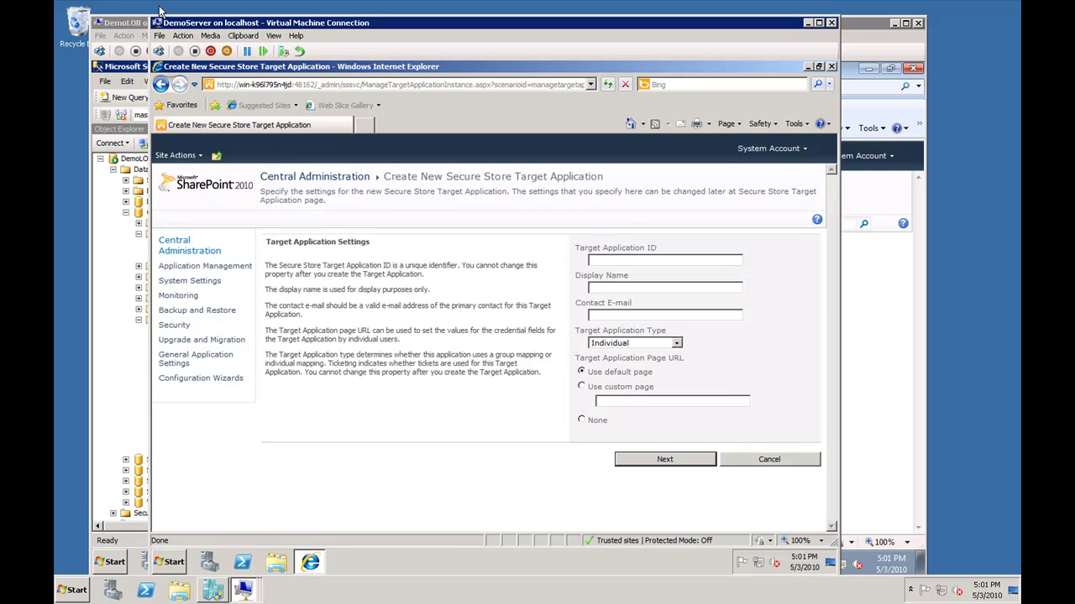
Step: Enter ID CustomerSSO, display name Customer and the suggested contact e-mail, then proceed
left_click(632, 260)
type("CustomerSSO")
left_click(661, 288)
type("Customer")
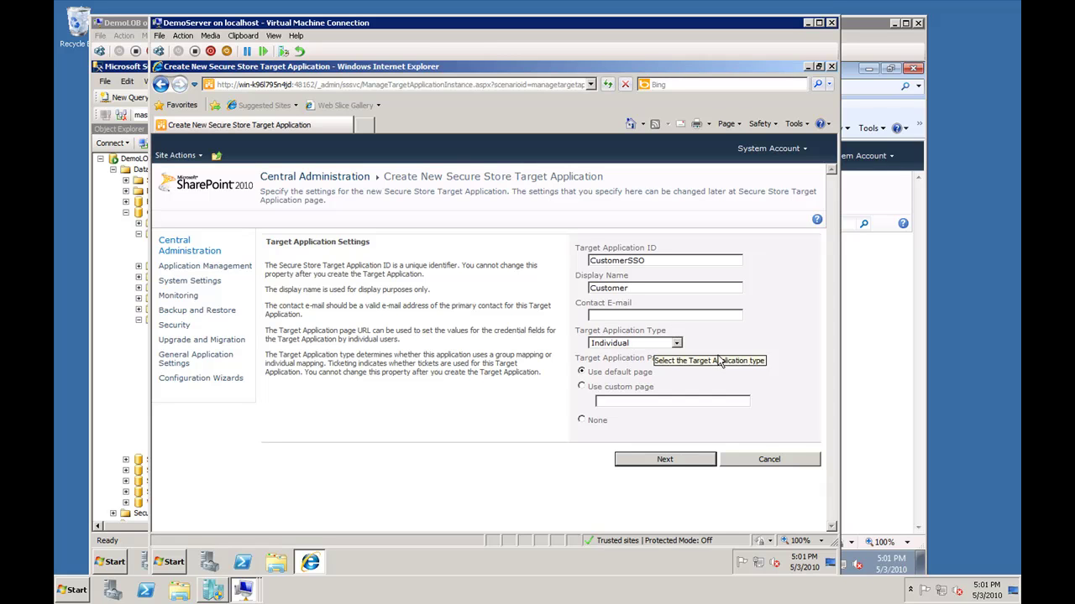
left_click(680, 464)
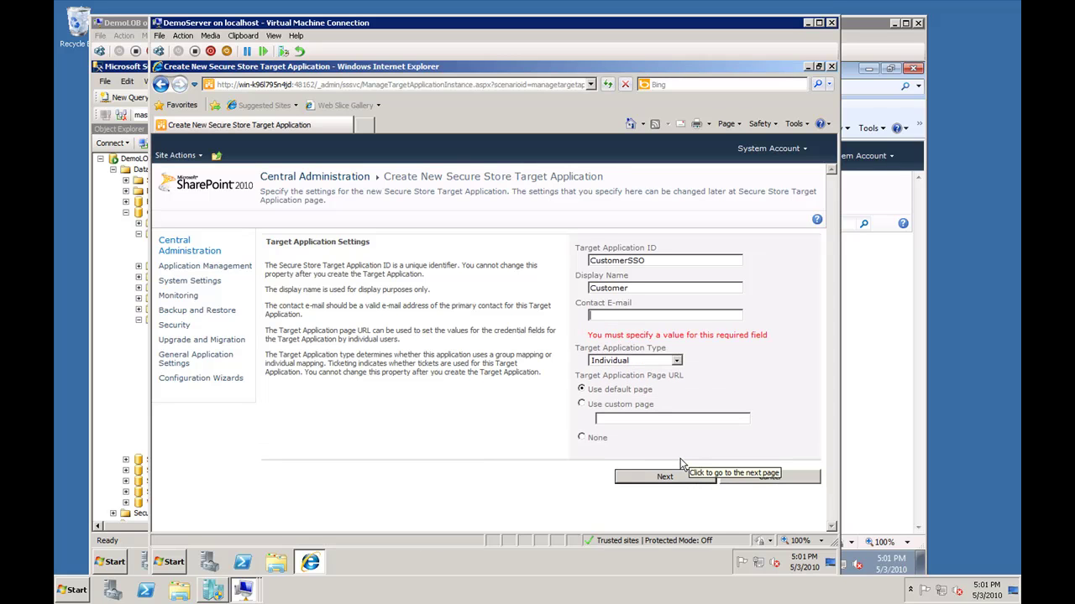
left_click(629, 317)
left_click(628, 316)
key("Down")
key("Return")
left_click(684, 477)
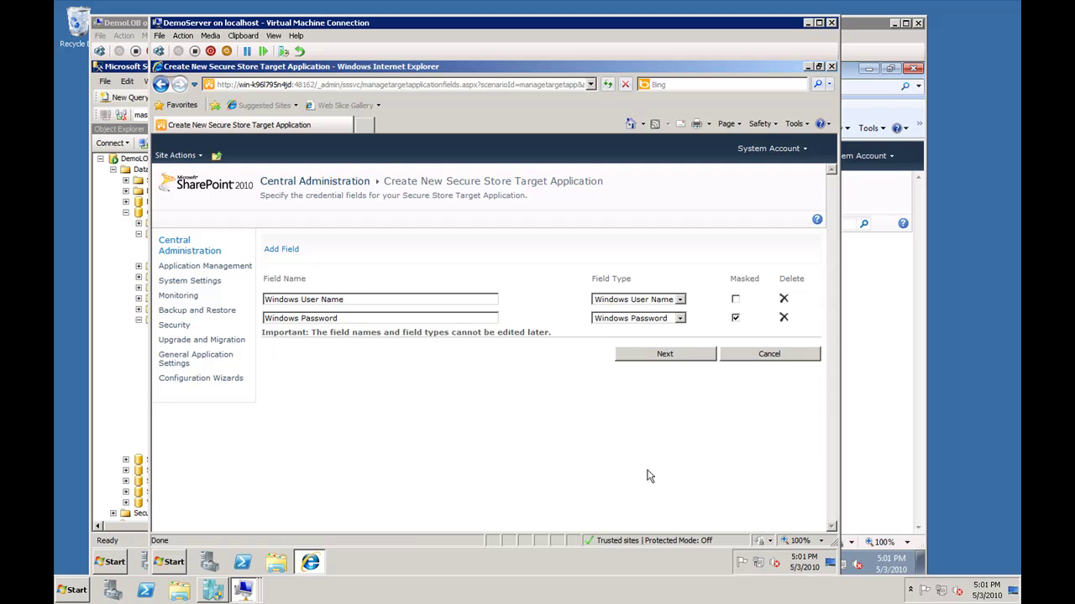
Step: Rename the first credential field to SqlUser with field type User Name
triple_click(348, 300)
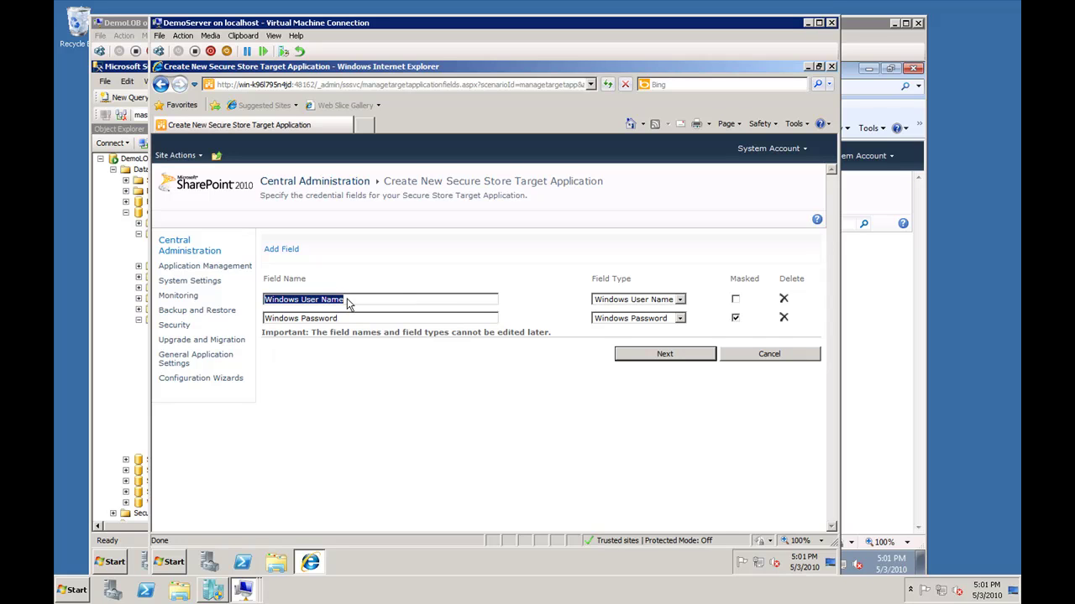
type("SqlUser")
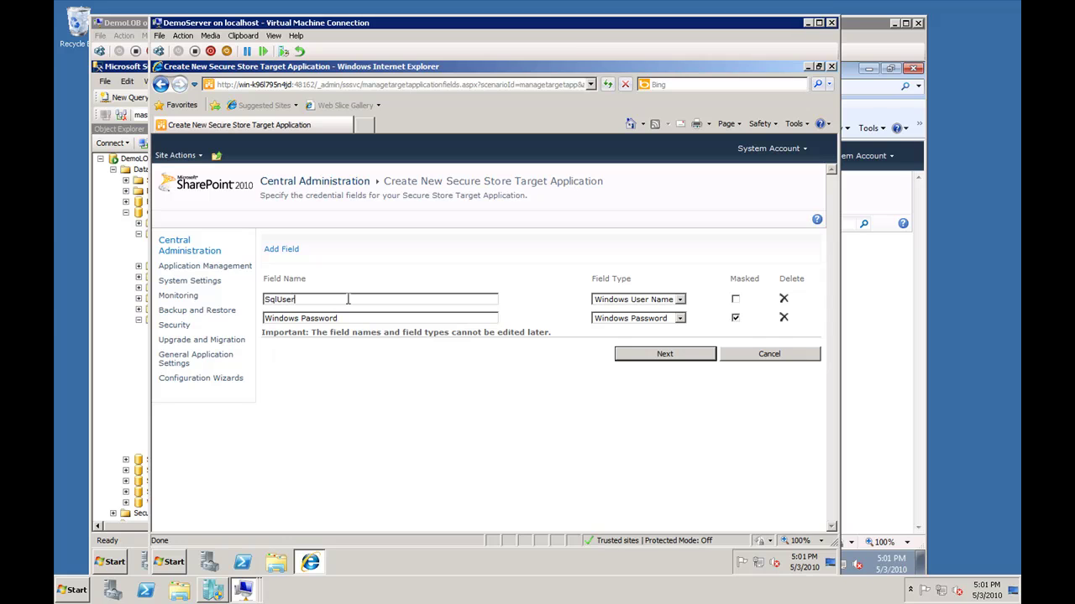
key("Tab")
key("Down")
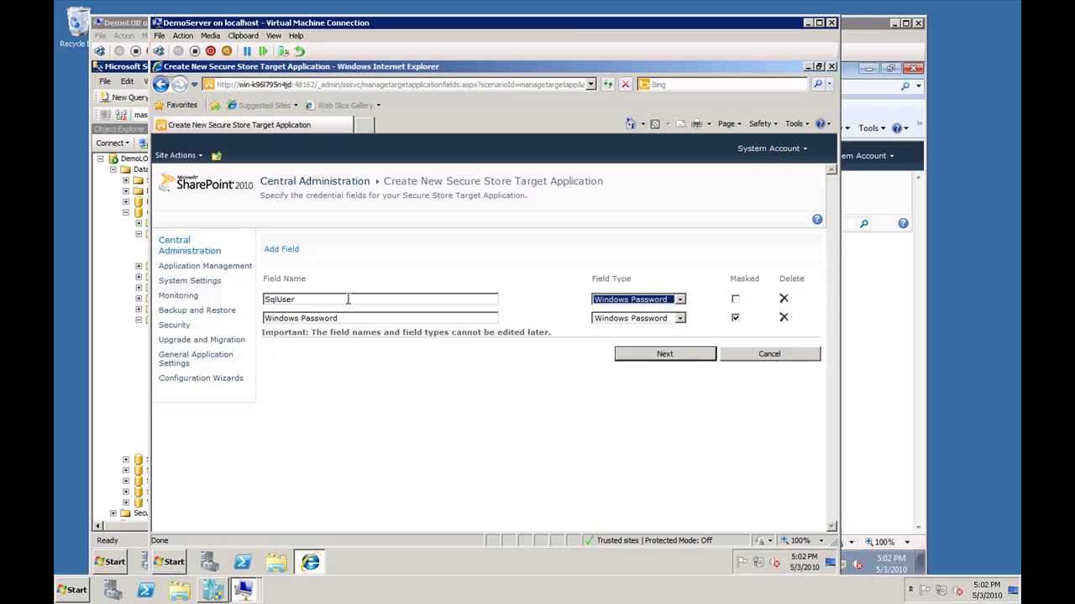
left_click(347, 299)
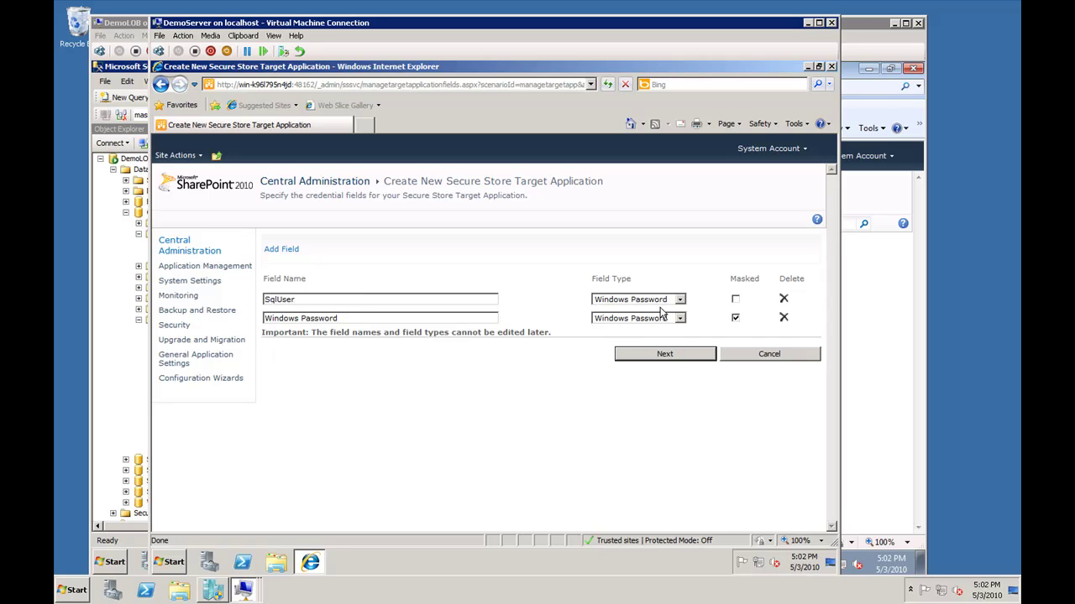
left_click(680, 301)
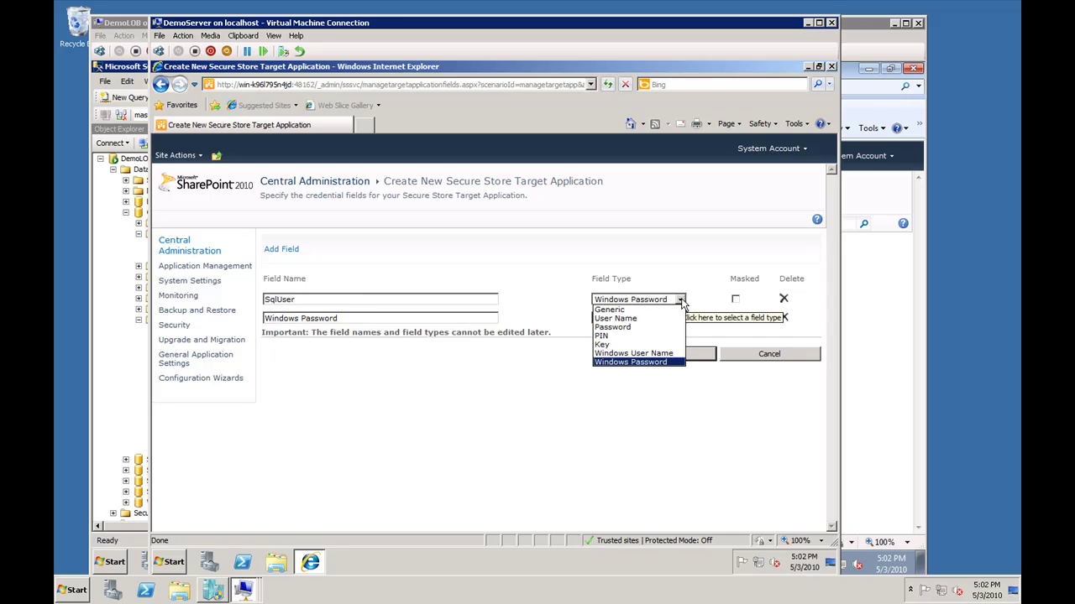
left_click(626, 318)
Step: Rename the second field to SQLPassword with type Password and continue to membership settings
left_click(384, 322)
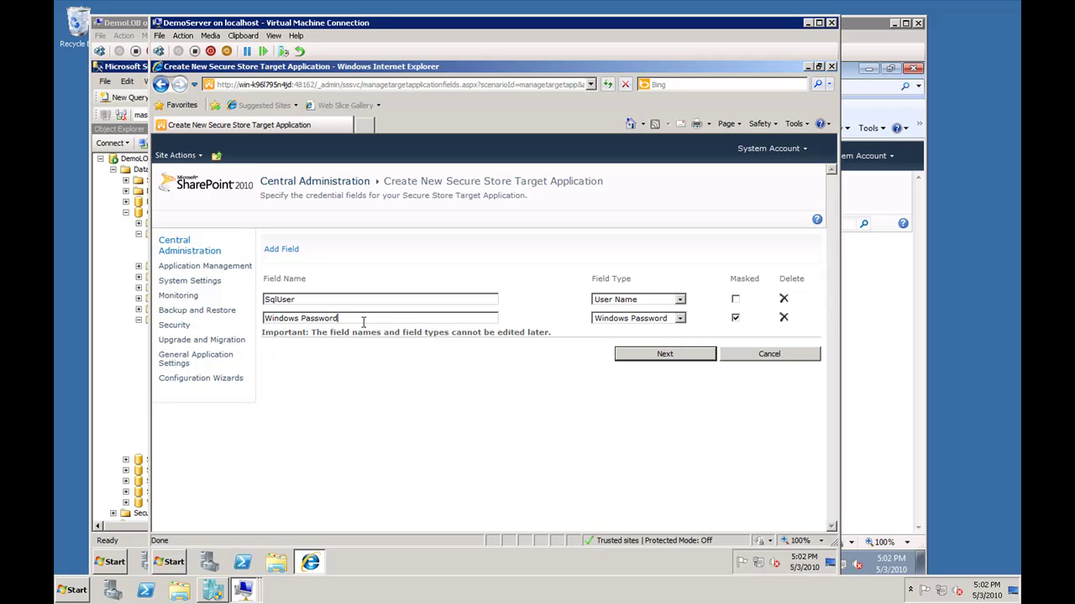
double_click(299, 319)
type("SQL")
key("Delete")
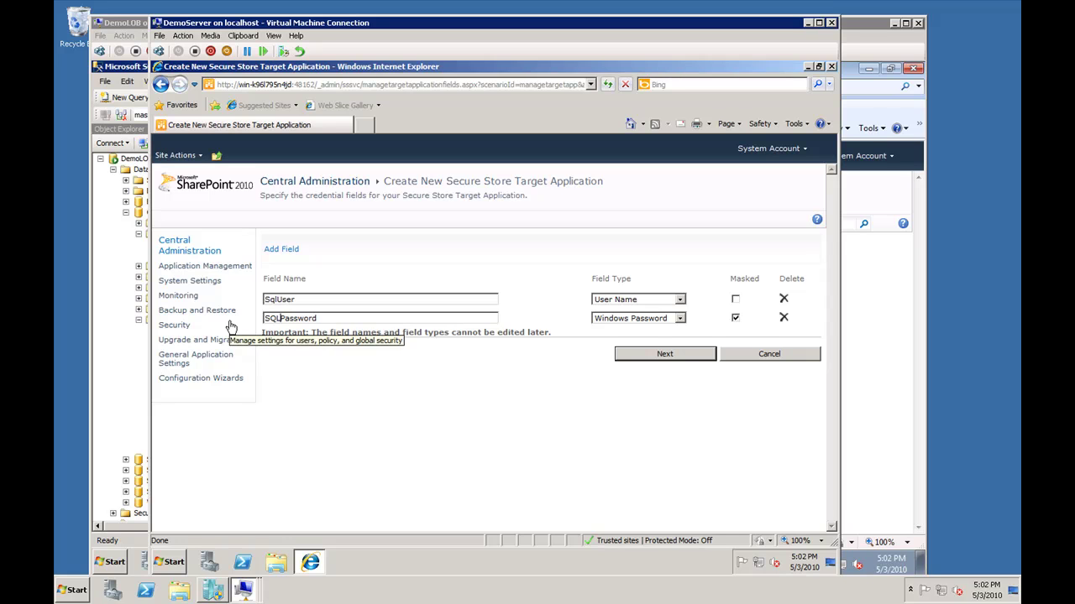
left_click(679, 319)
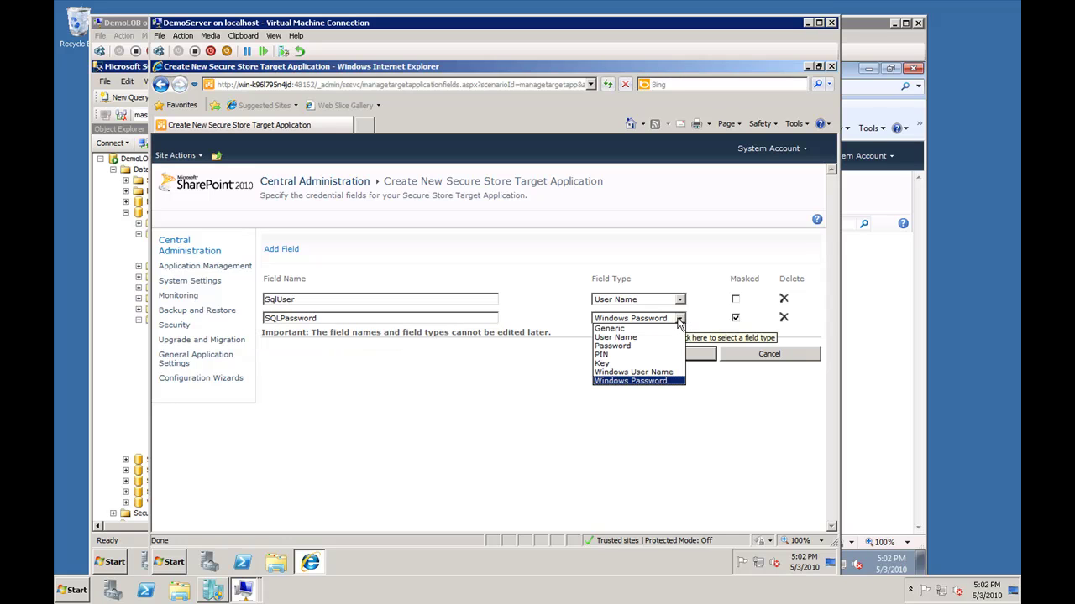
left_click(627, 346)
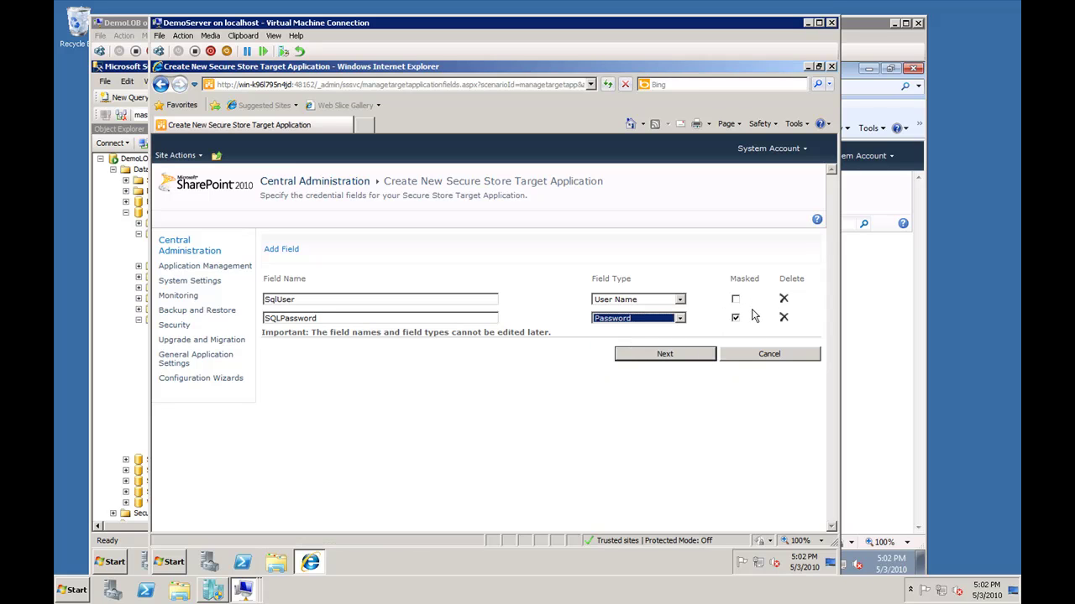
left_click(665, 354)
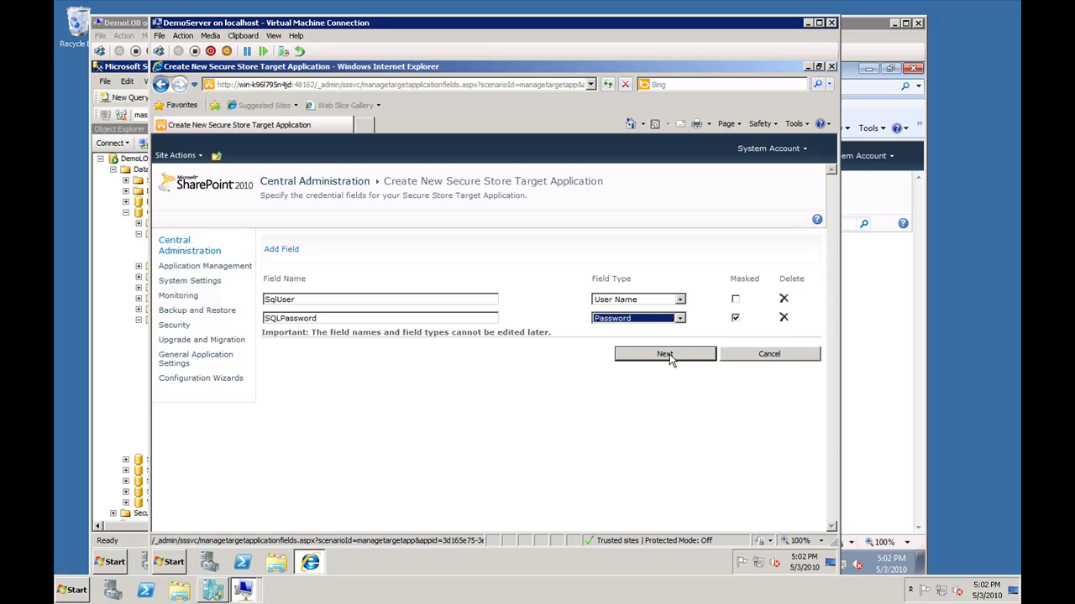
left_click(665, 354)
left_click(601, 262)
Step: Enter and resolve the contoso administrator account, then create the CustomerSSO target application
type("contoso")
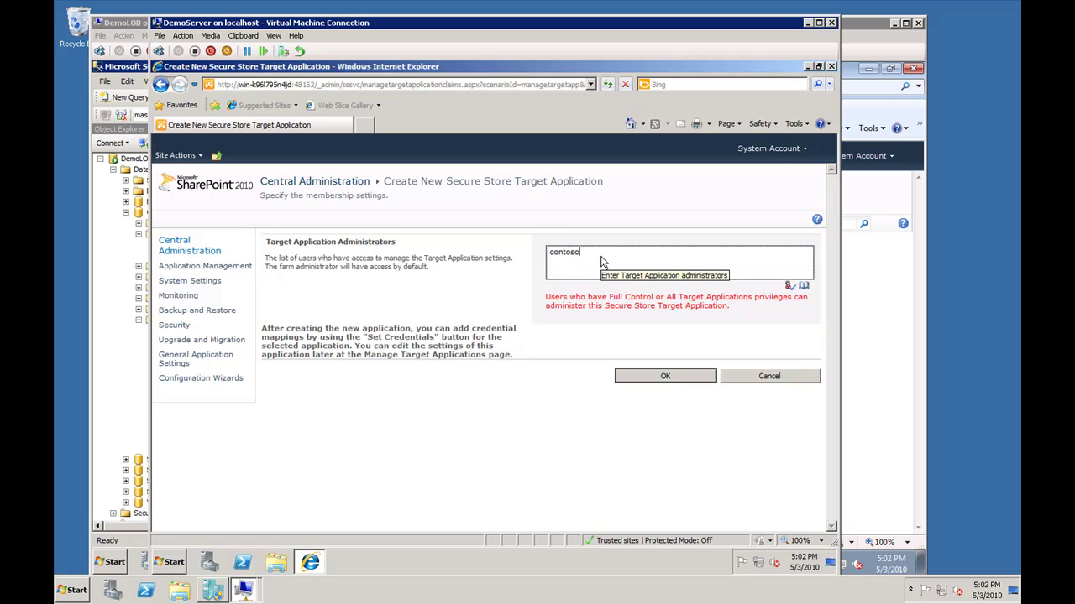
type("\\sanjayr")
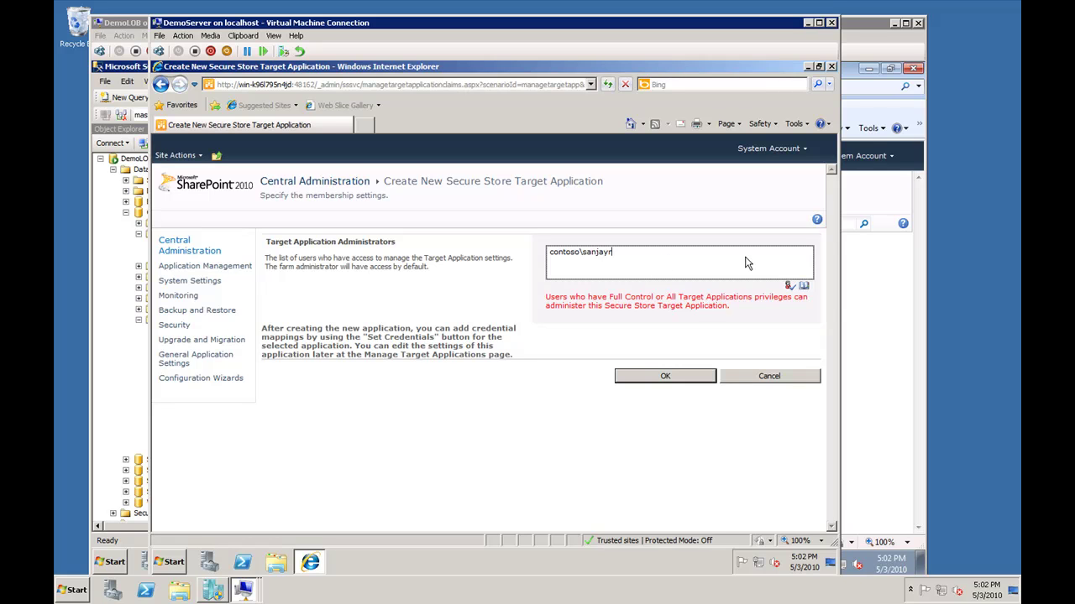
left_click(789, 286)
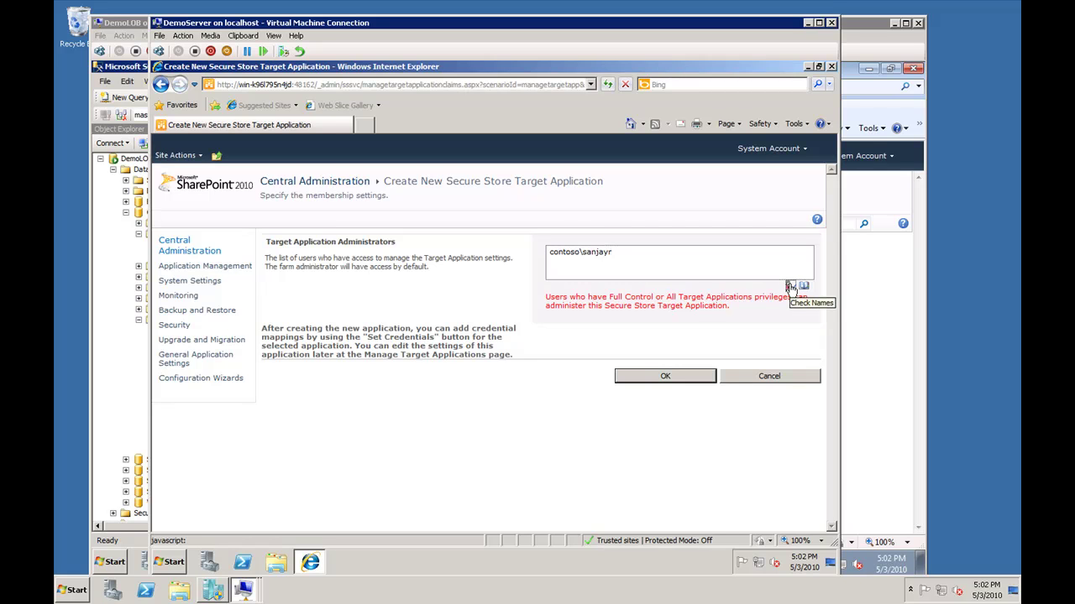
left_click(660, 377)
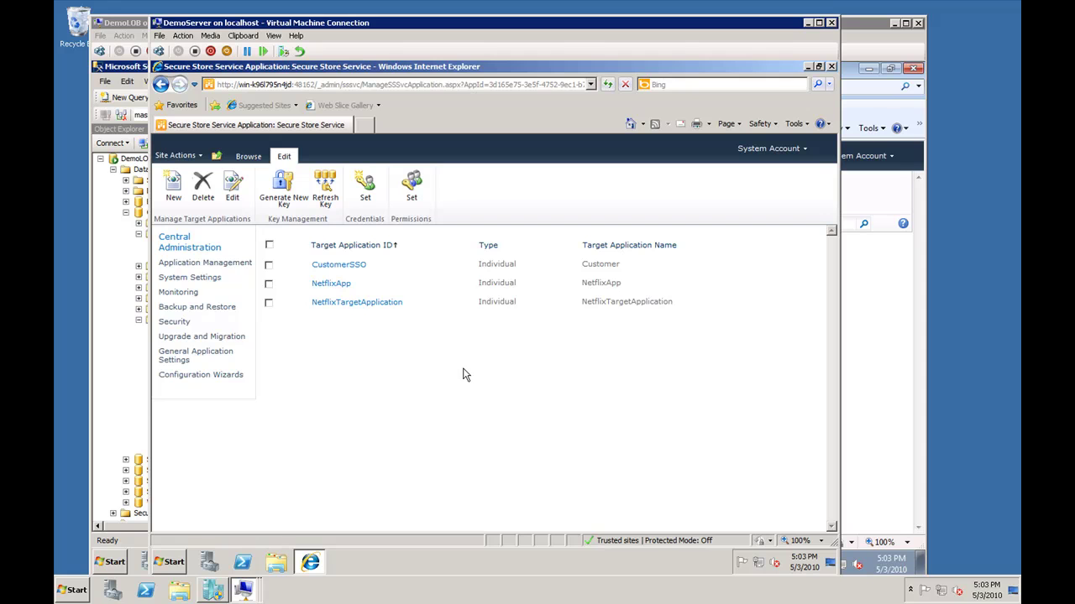
left_click(868, 347)
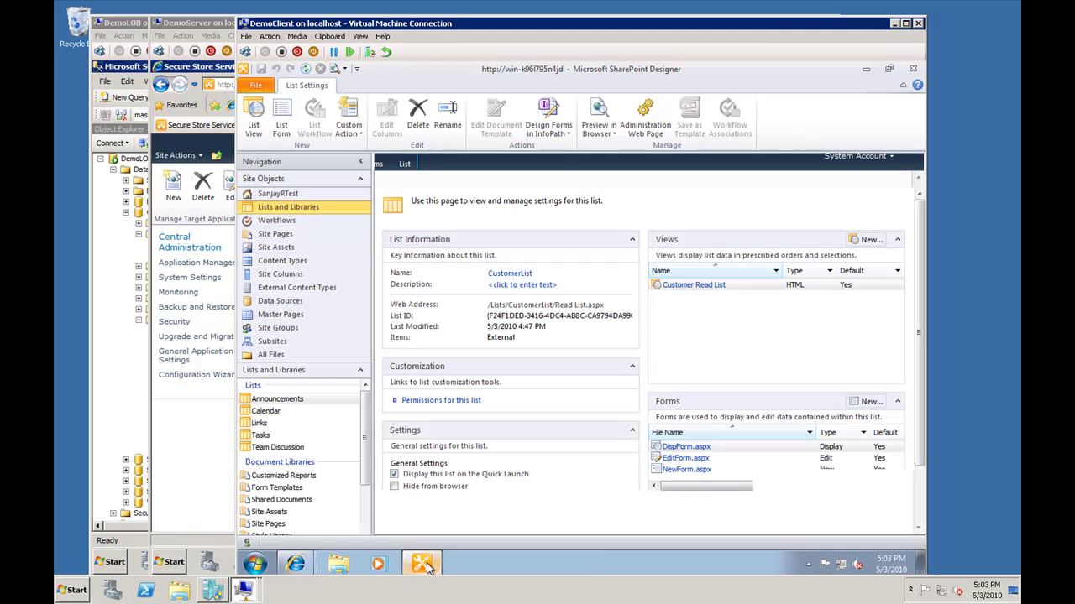
Step: Open the Customer external content type's Contoso external system connection properties
left_click(327, 288)
double_click(398, 236)
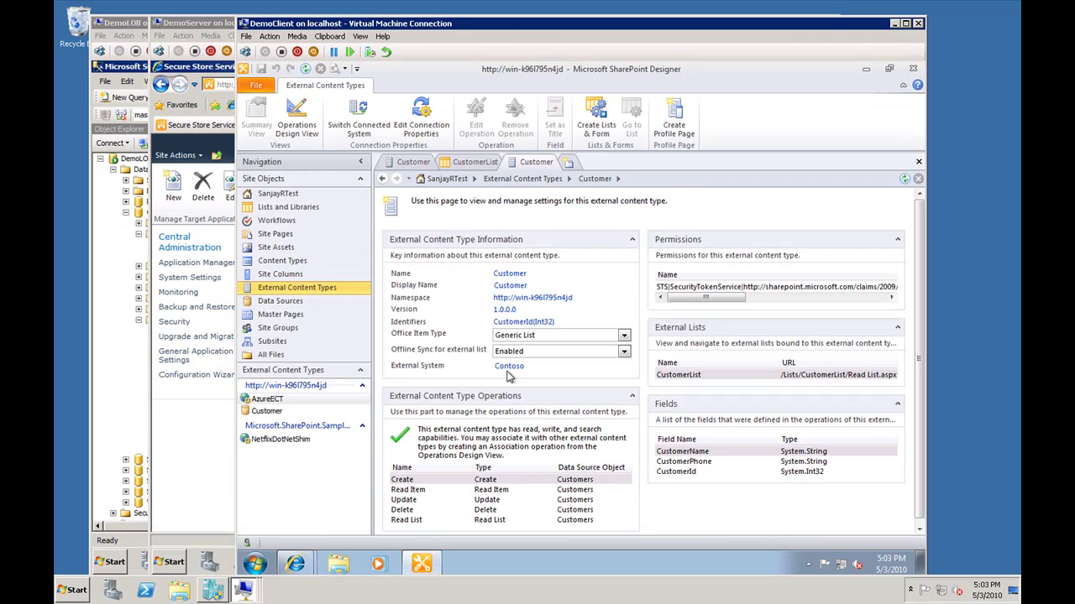
left_click(510, 368)
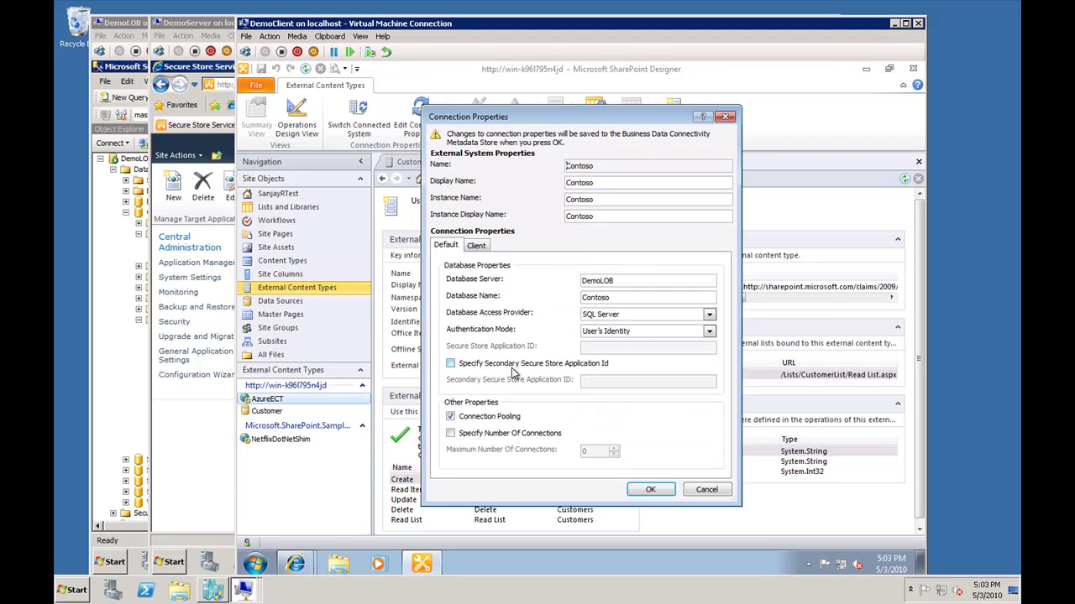
left_click(635, 333)
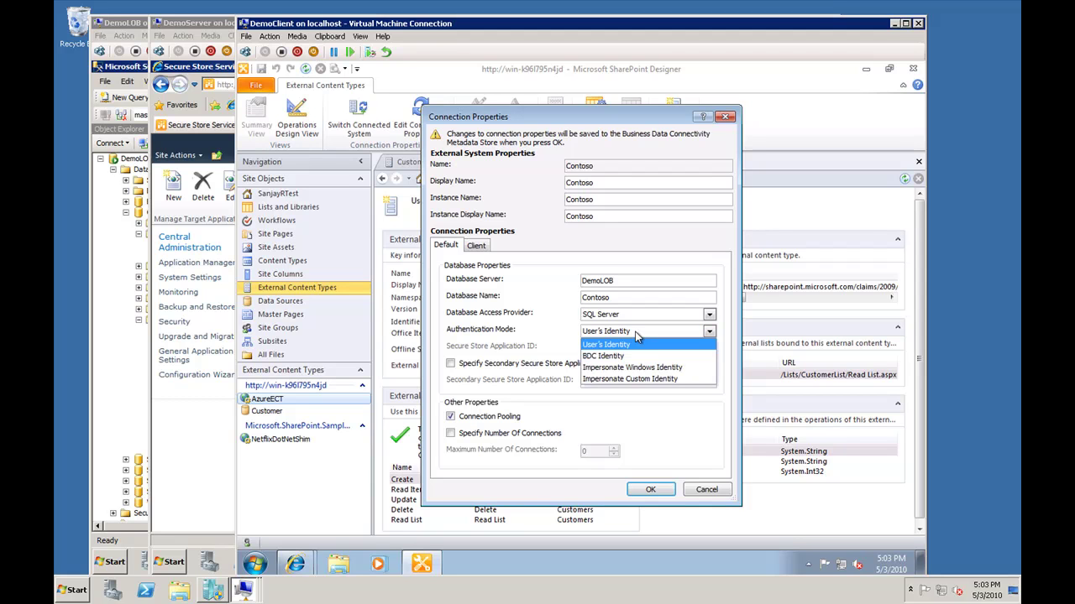
Step: Set Contoso's authentication to Impersonate Custom Identity with Secure Store ID CustomerSSO and save
left_click(638, 379)
left_click(593, 346)
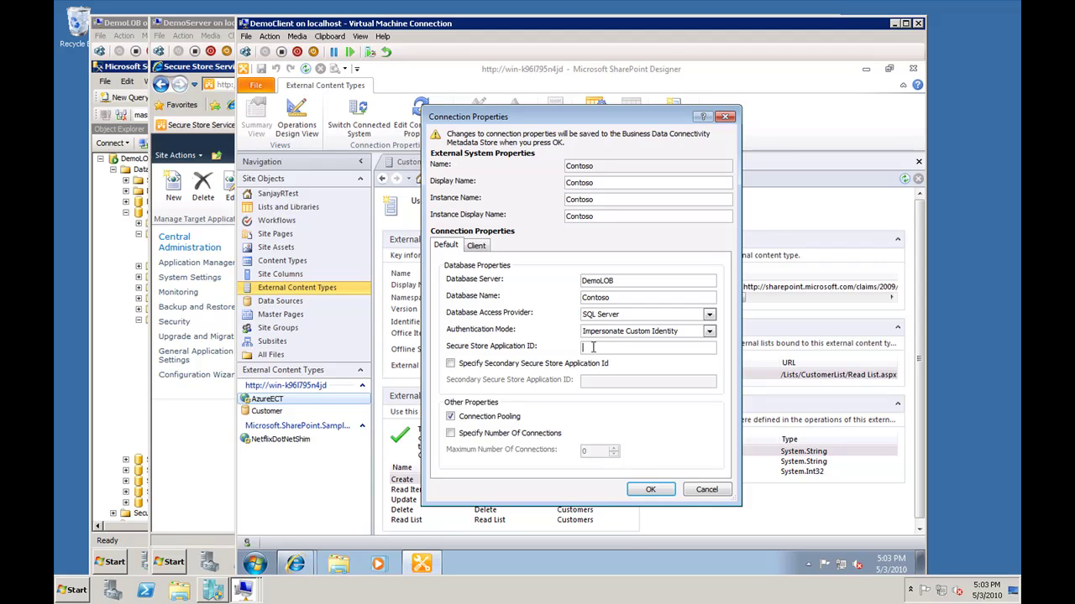
left_click(193, 442)
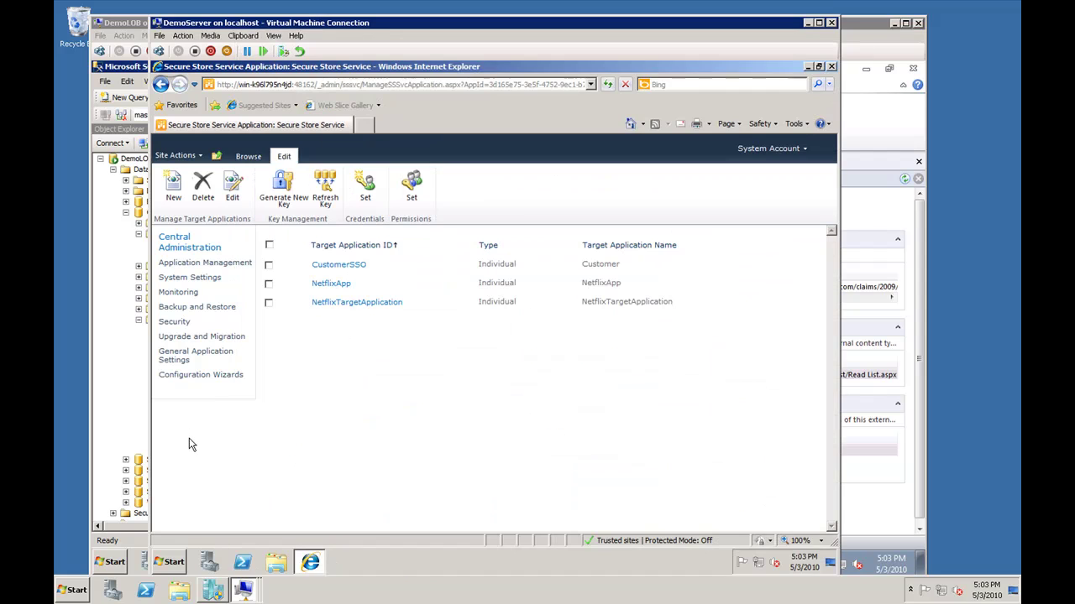
left_click(864, 126)
type("C")
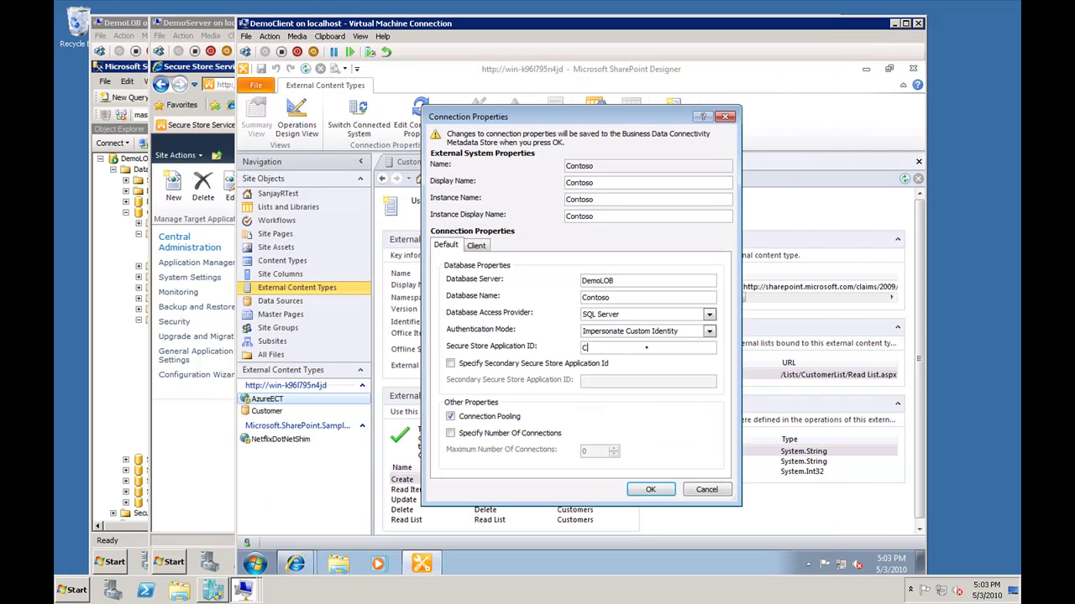
type("ustomerSSO")
left_click(651, 490)
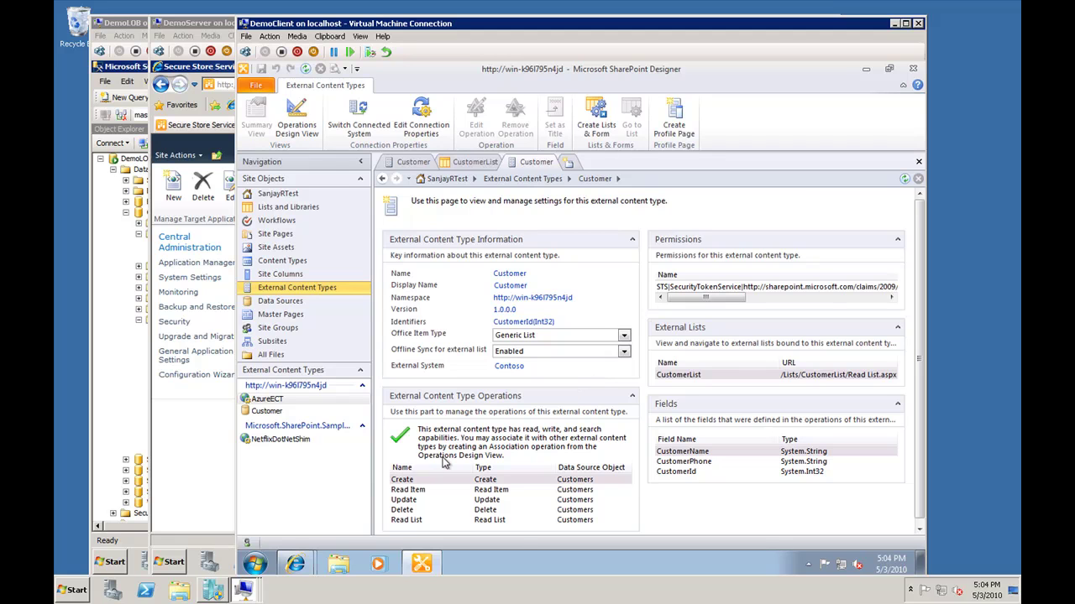
Step: Reload CustomerList and follow the authenticate link past the certificate warning to CustomerSSO credentials
mouse_move(300, 568)
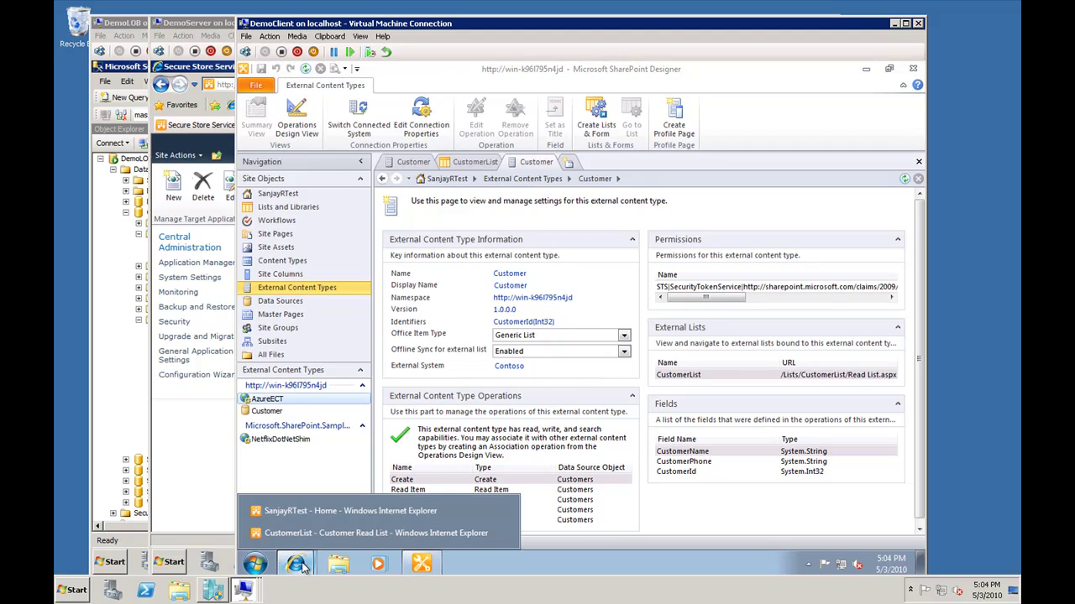
left_click(309, 533)
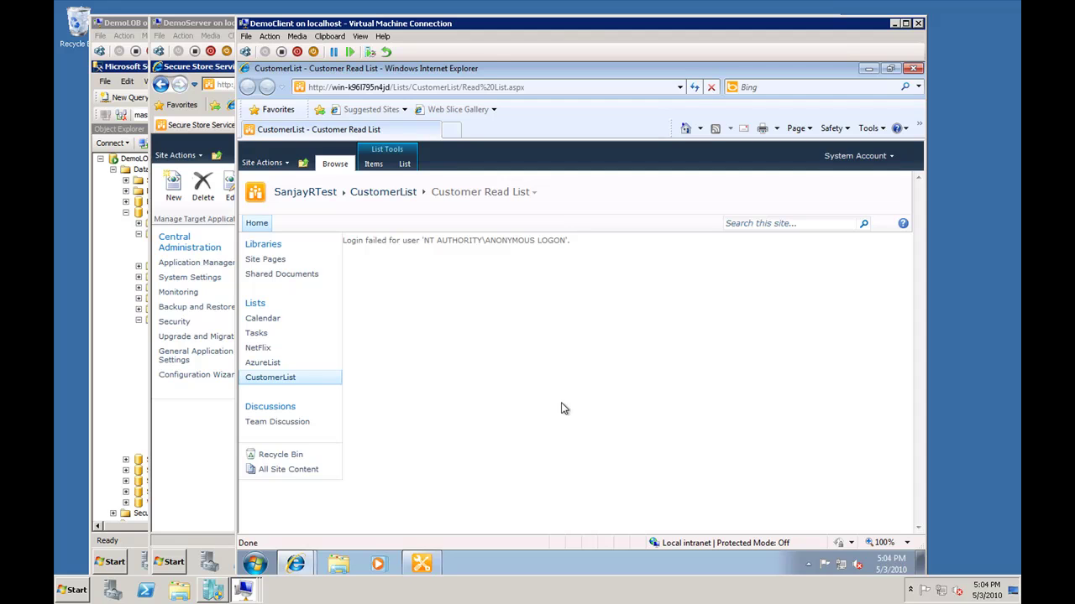
key("F5")
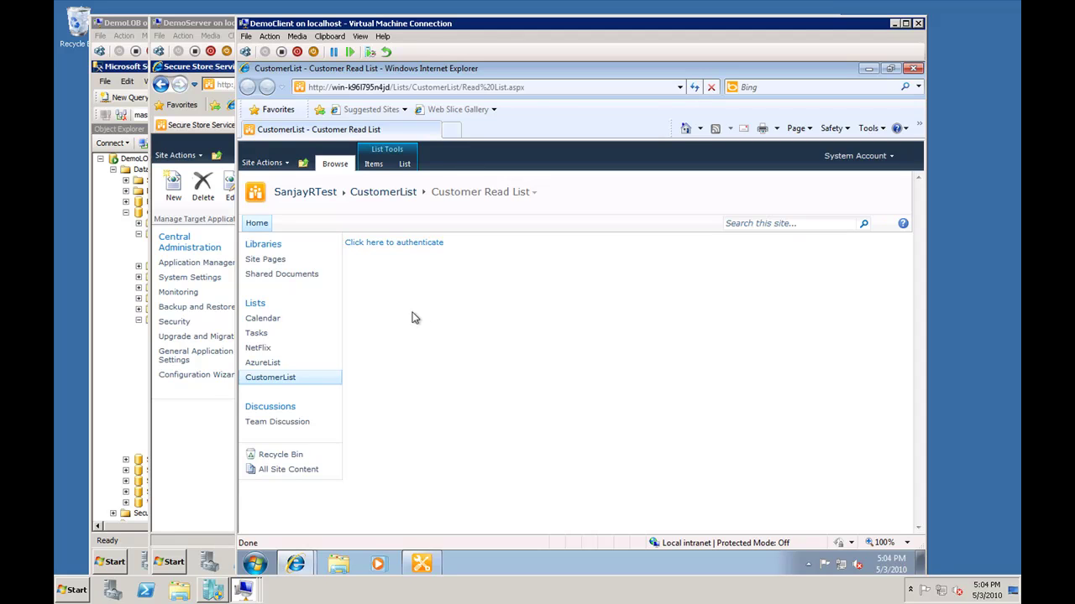
left_click(414, 244)
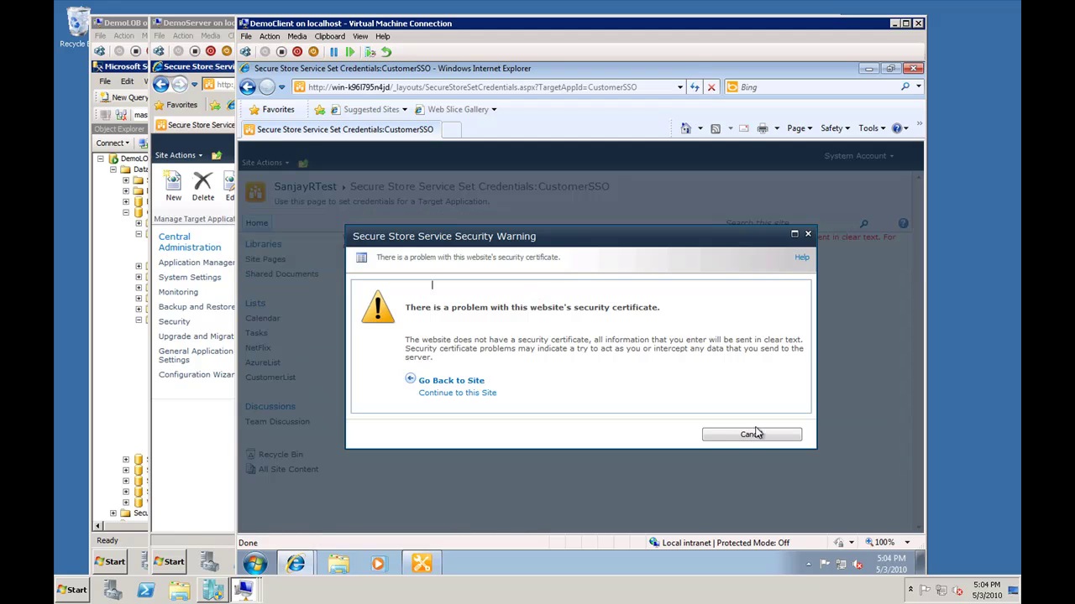
left_click(483, 396)
Step: Save user name SQLUser and the SQL password, entered twice, as CustomerSSO credentials
left_click(466, 283)
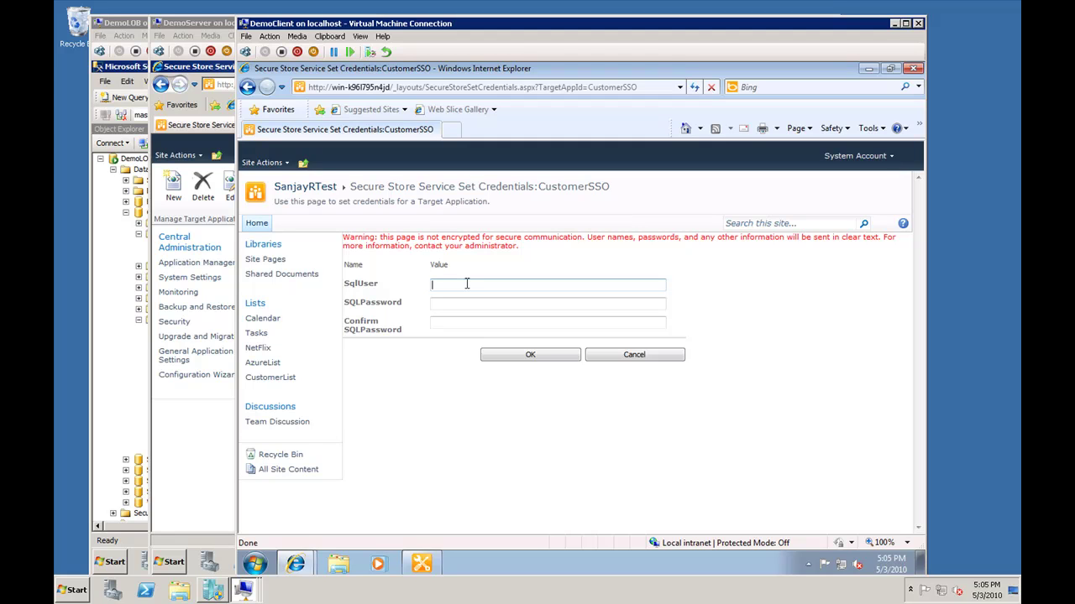
type("SQLUser")
key("Tab")
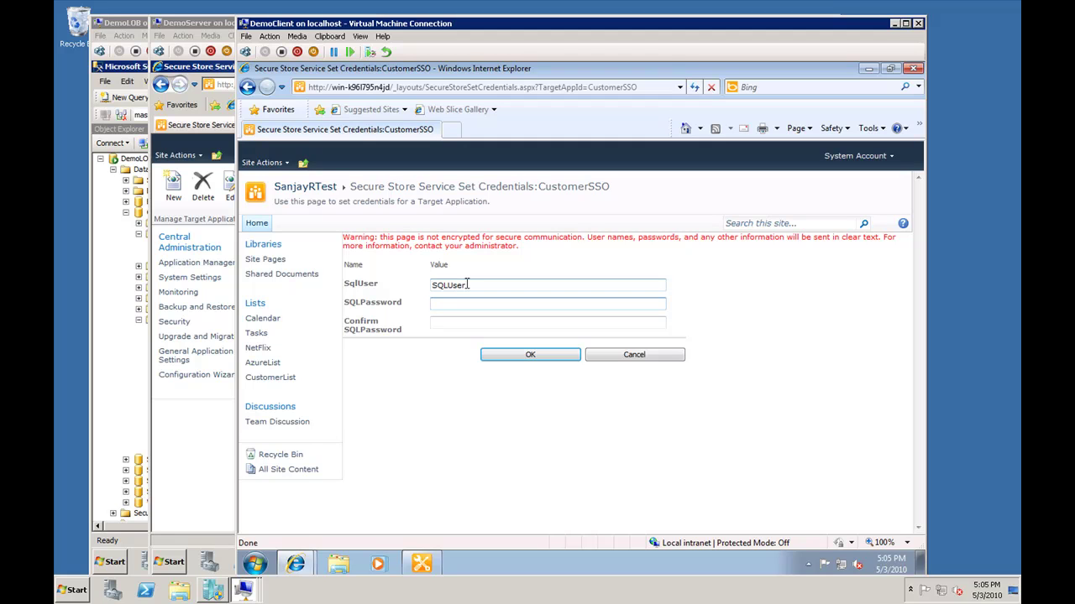
type("passwor")
key("Tab")
type("passwor")
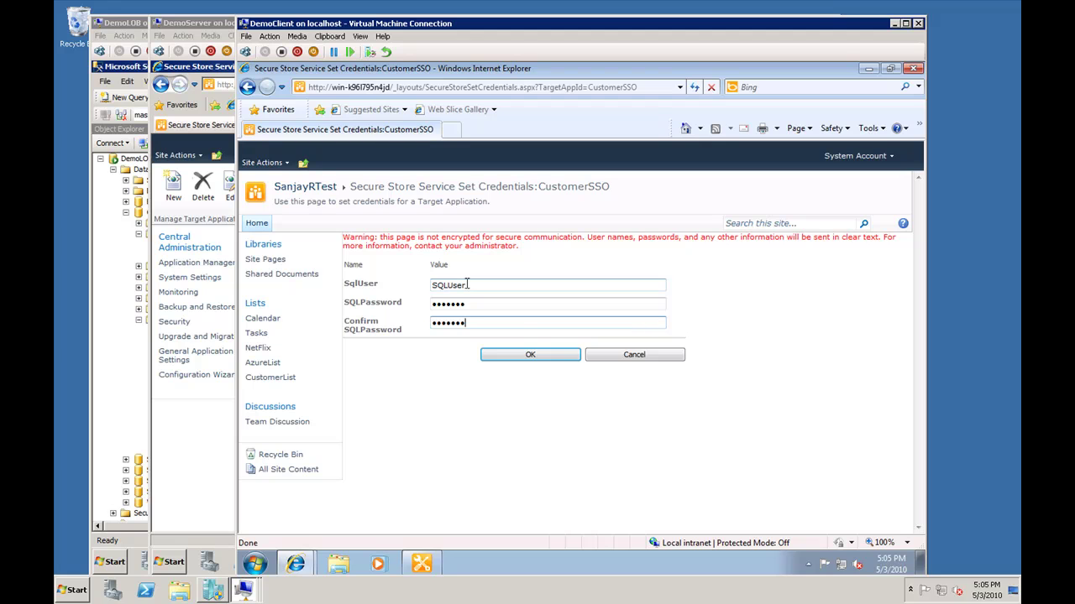
left_click(522, 356)
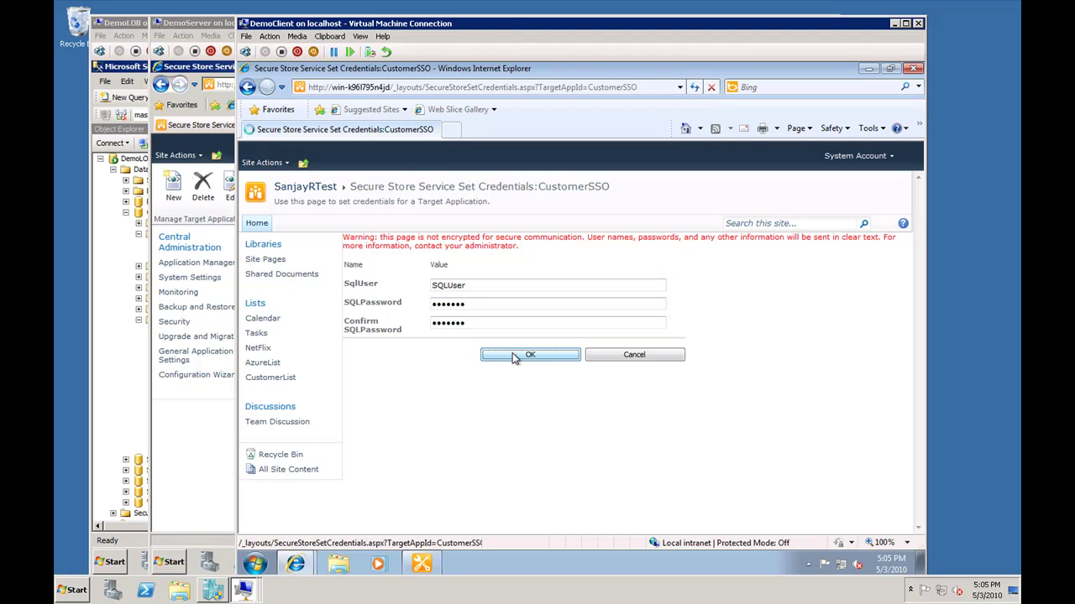